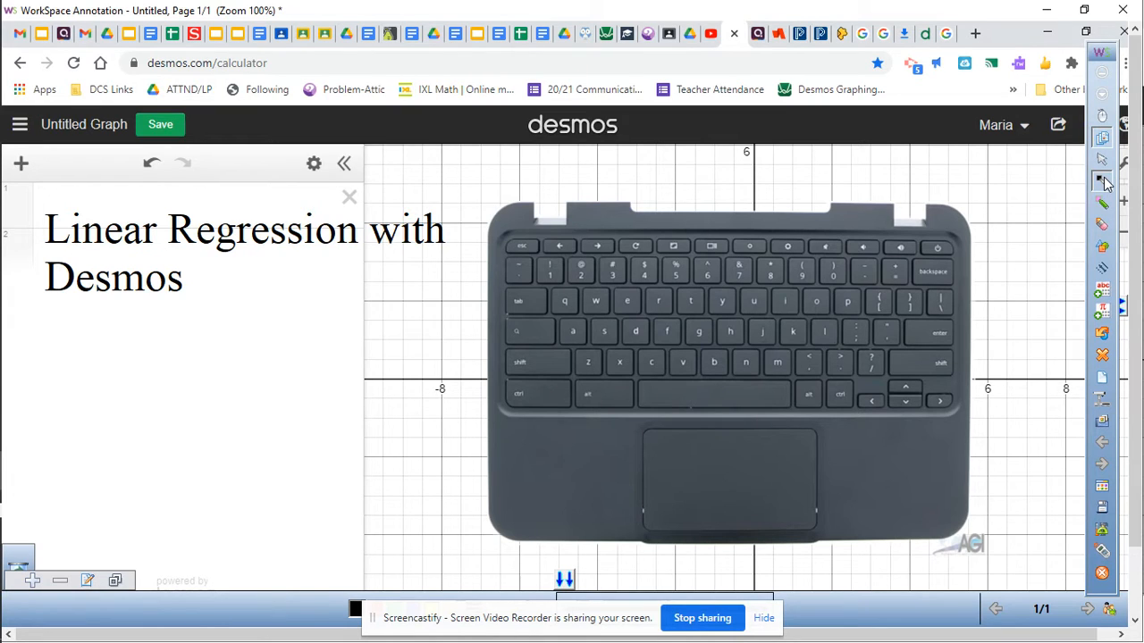
Step: Handwrite the word "Tilde" below the title using the black annotation pen
left_click(642, 307)
left_click(764, 617)
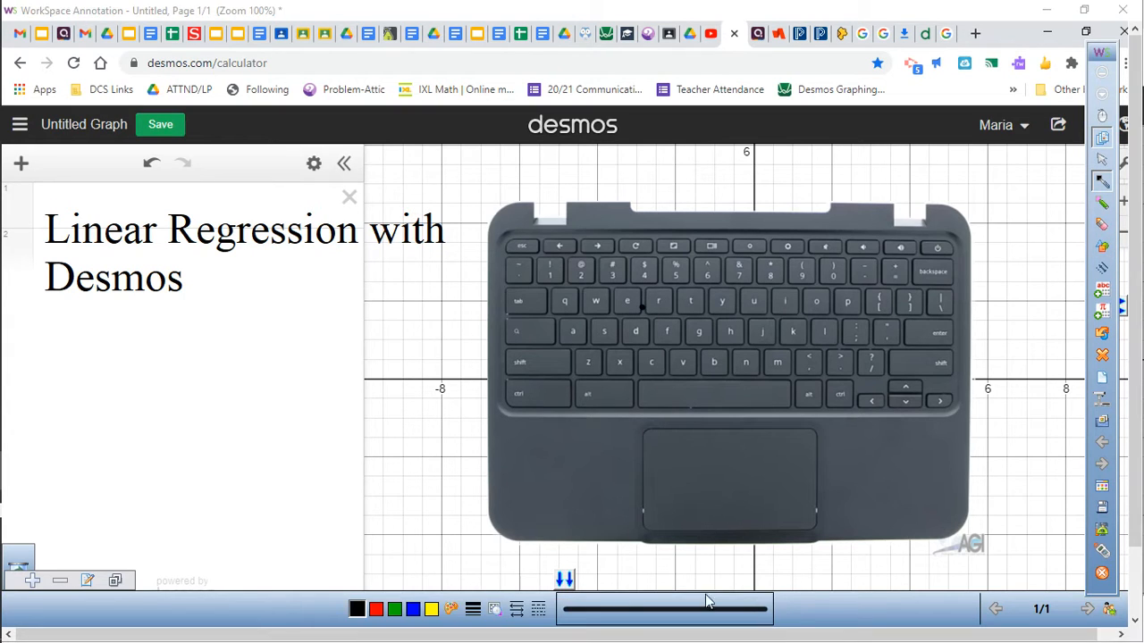
left_click(432, 609)
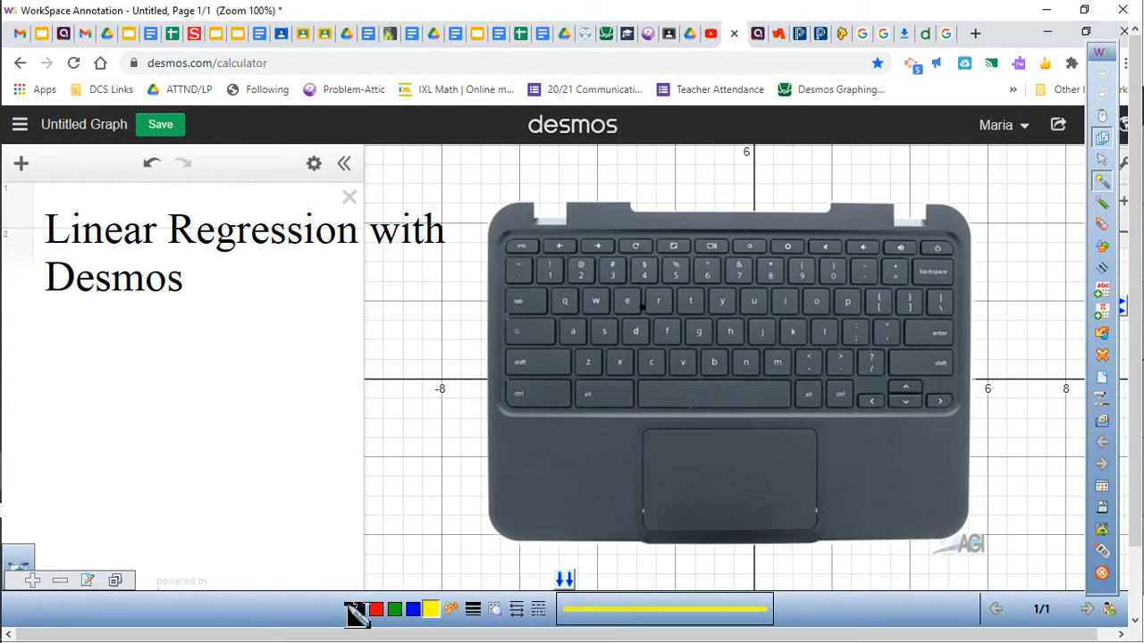
left_click(358, 612)
mouse_move(128, 333)
left_mouse_down()
mouse_move(130, 381)
mouse_move(147, 326)
mouse_move(154, 376)
mouse_move(178, 363)
mouse_move(221, 377)
left_mouse_up()
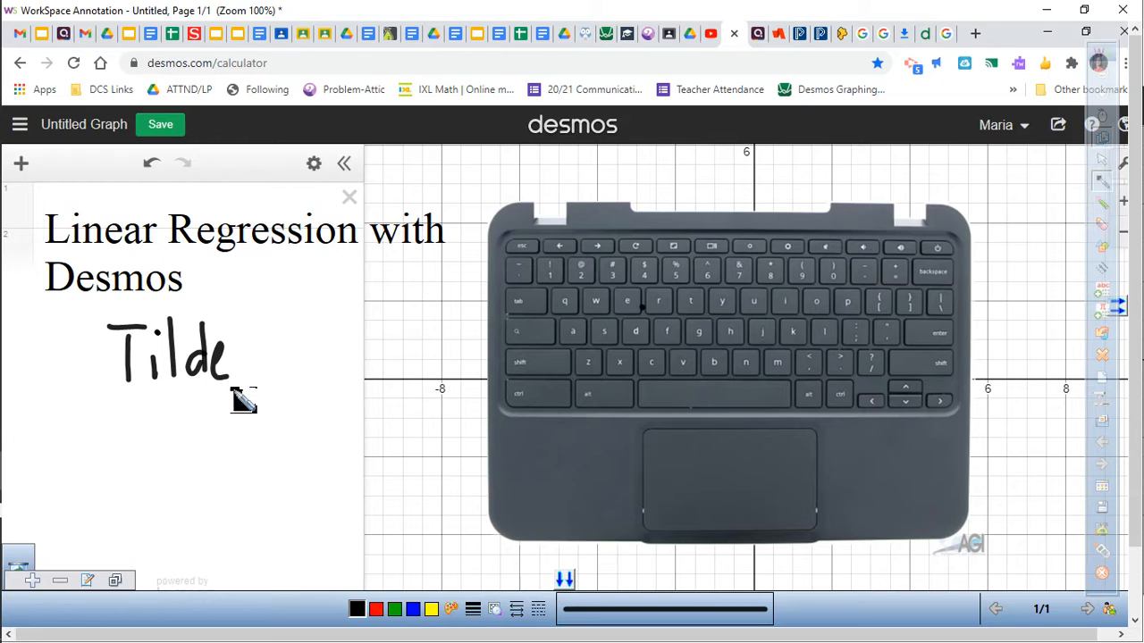
Step: Circle the tilde key on the pictured keyboard in yellow
left_click(432, 608)
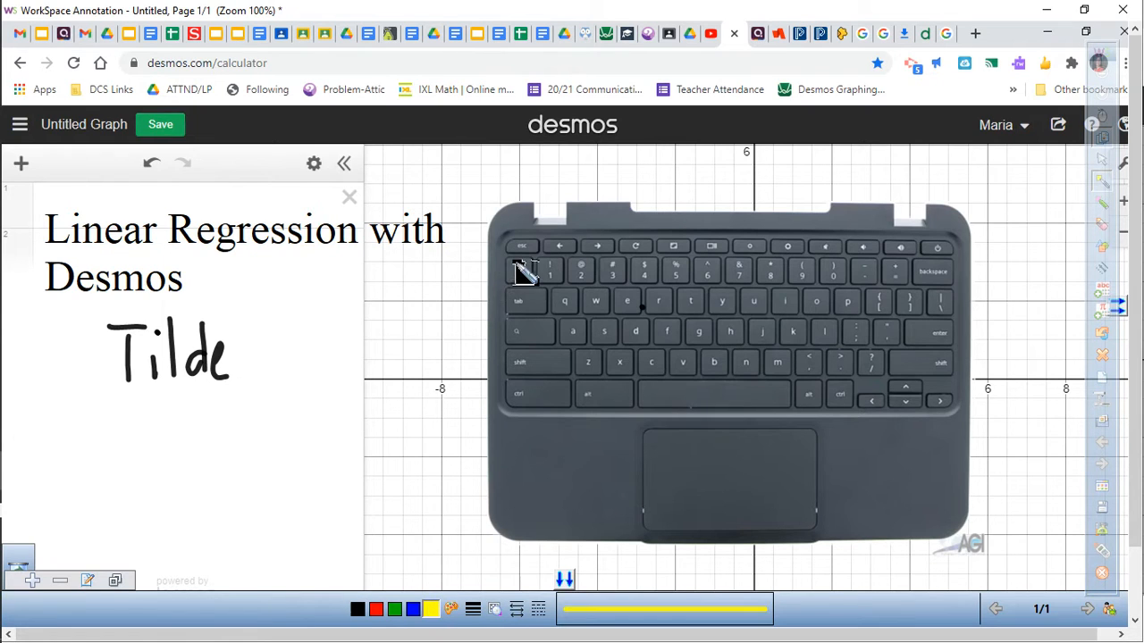
mouse_move(525, 256)
left_mouse_down()
mouse_move(501, 266)
mouse_move(524, 295)
mouse_move(533, 256)
left_mouse_up()
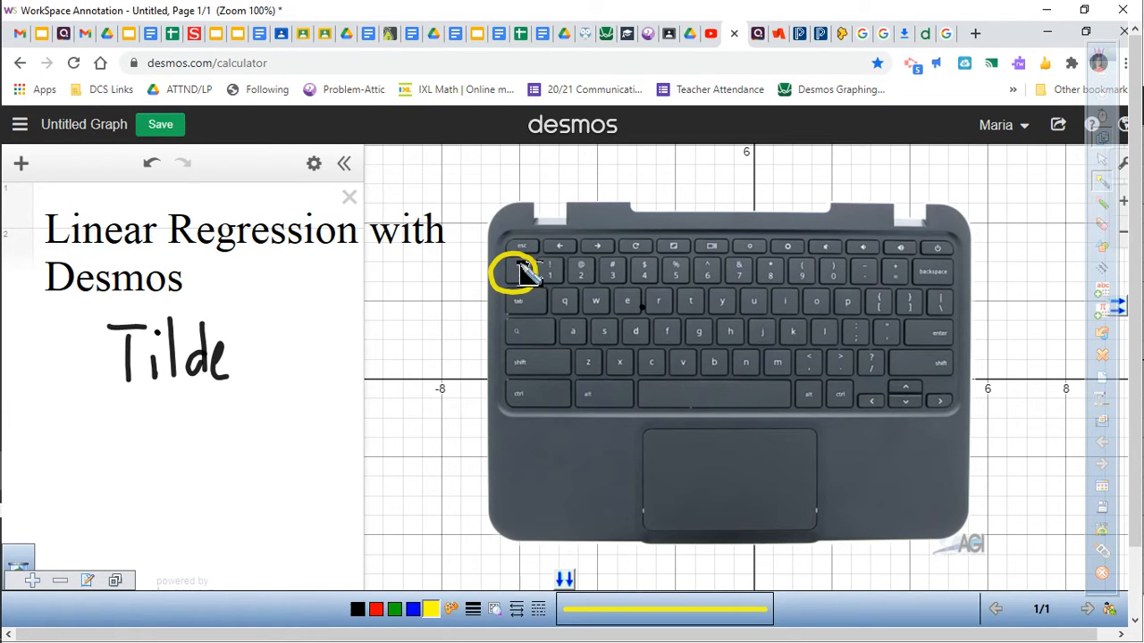
Step: Draw a tilde symbol beside "Tilde" and write "shift ~" below it in black
left_click(356, 610)
left_click_drag(279, 355, 330, 343)
left_click(357, 610)
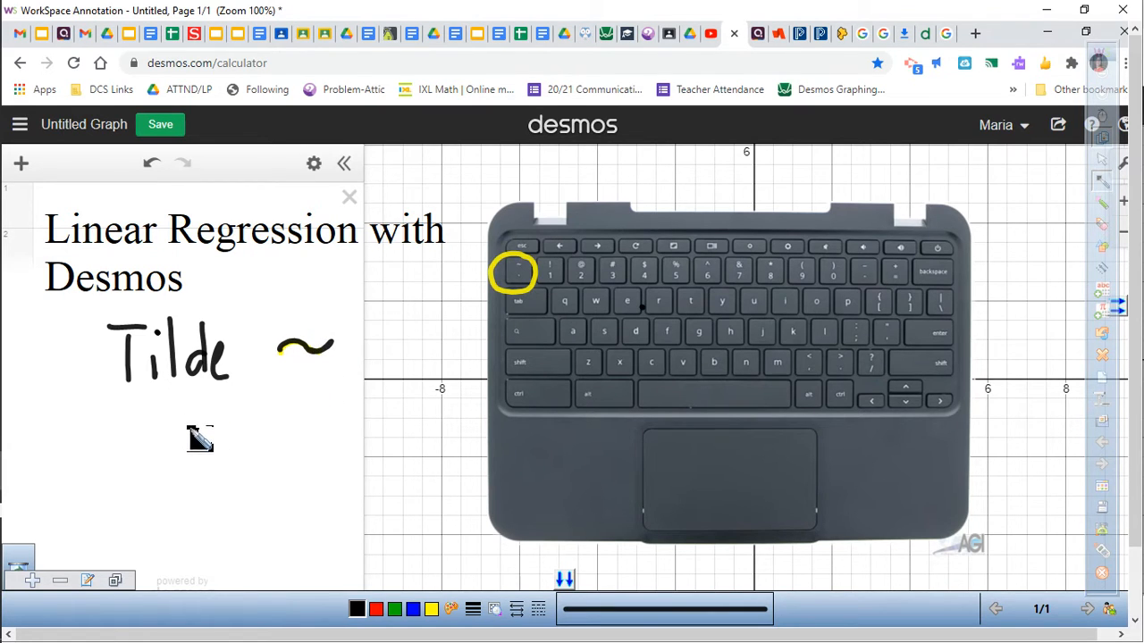
mouse_move(186, 418)
left_mouse_down()
mouse_move(216, 447)
mouse_move(264, 409)
mouse_move(298, 434)
mouse_move(339, 417)
left_mouse_up()
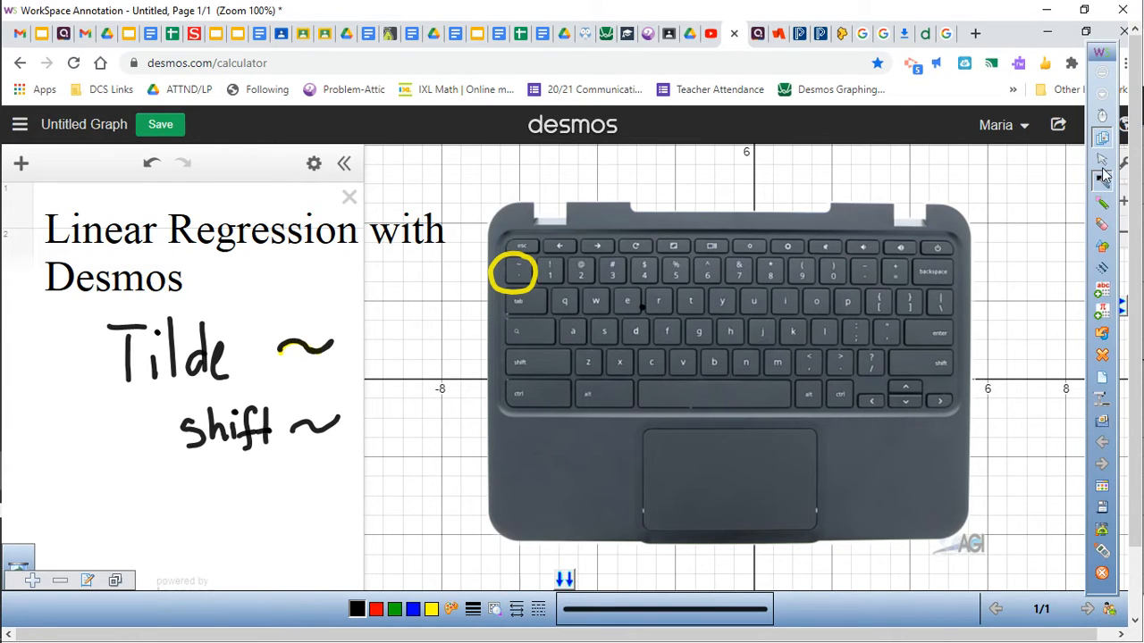
Step: Leave annotation mode and add a table to the expression list
left_click(1102, 121)
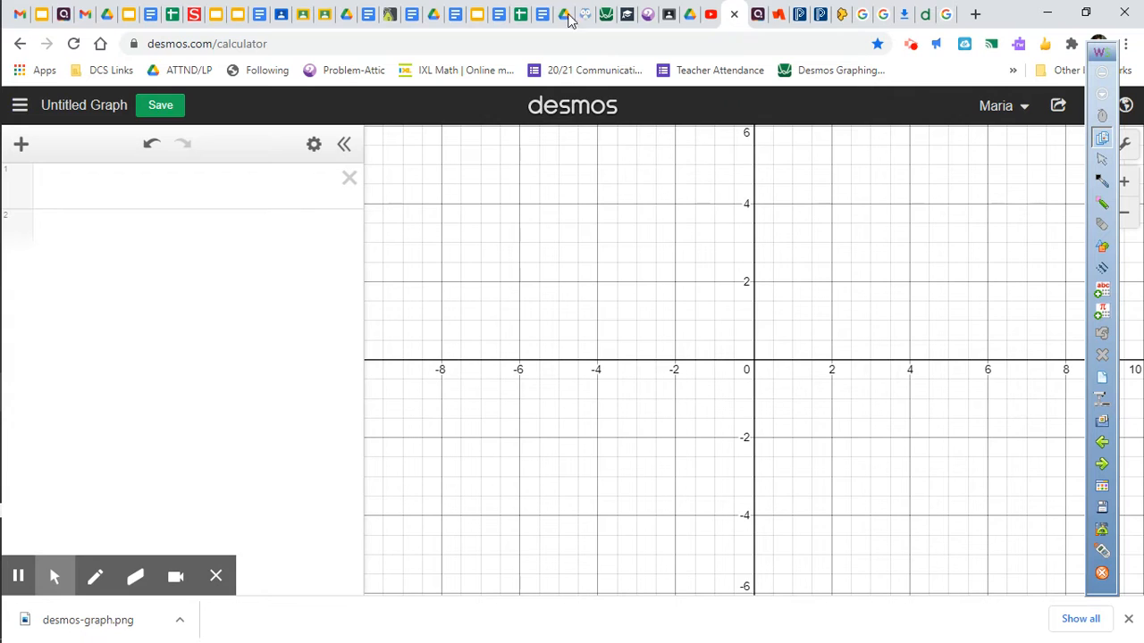
left_click(21, 146)
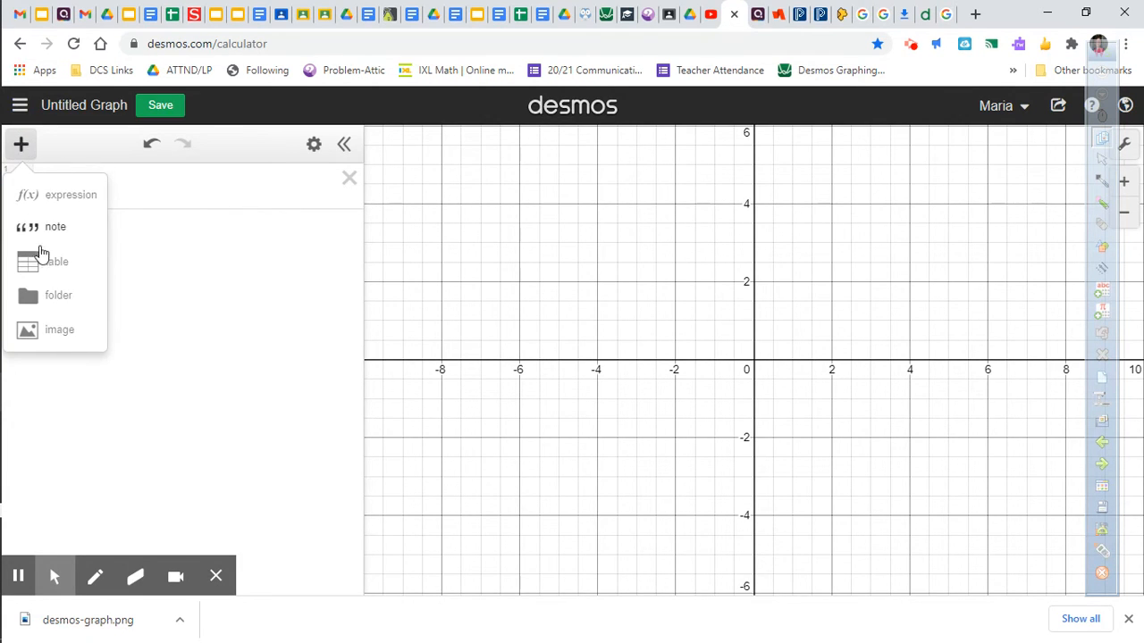
left_click(46, 274)
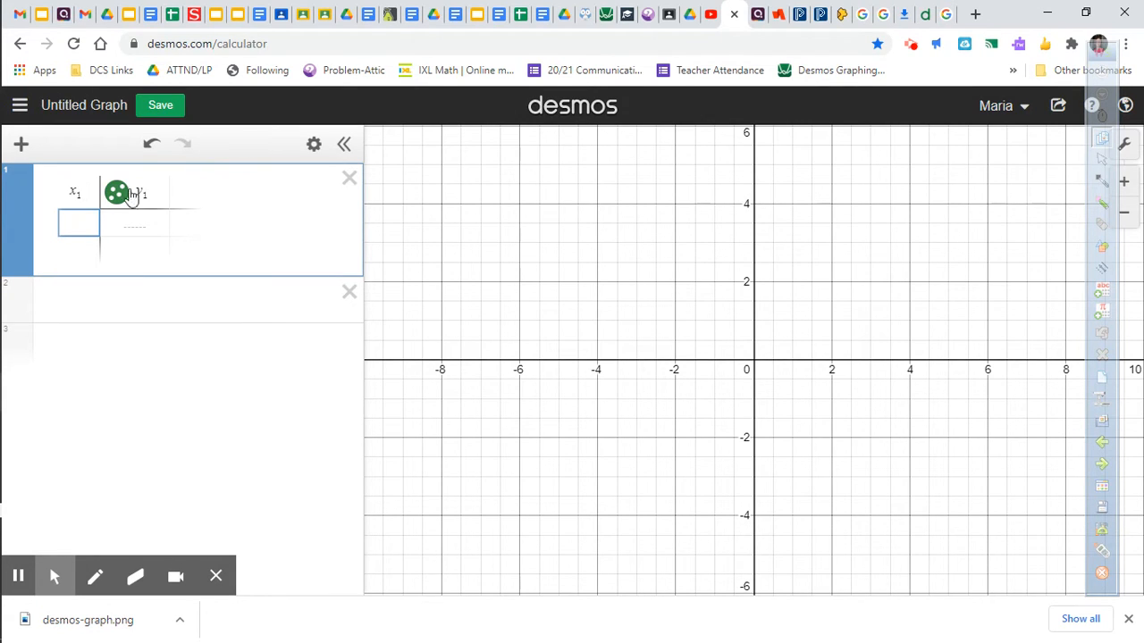
Step: Enter the data points (1, 53) and (4, 61) in the x1 and y1 columns of the table
left_click(79, 221)
key("Tab")
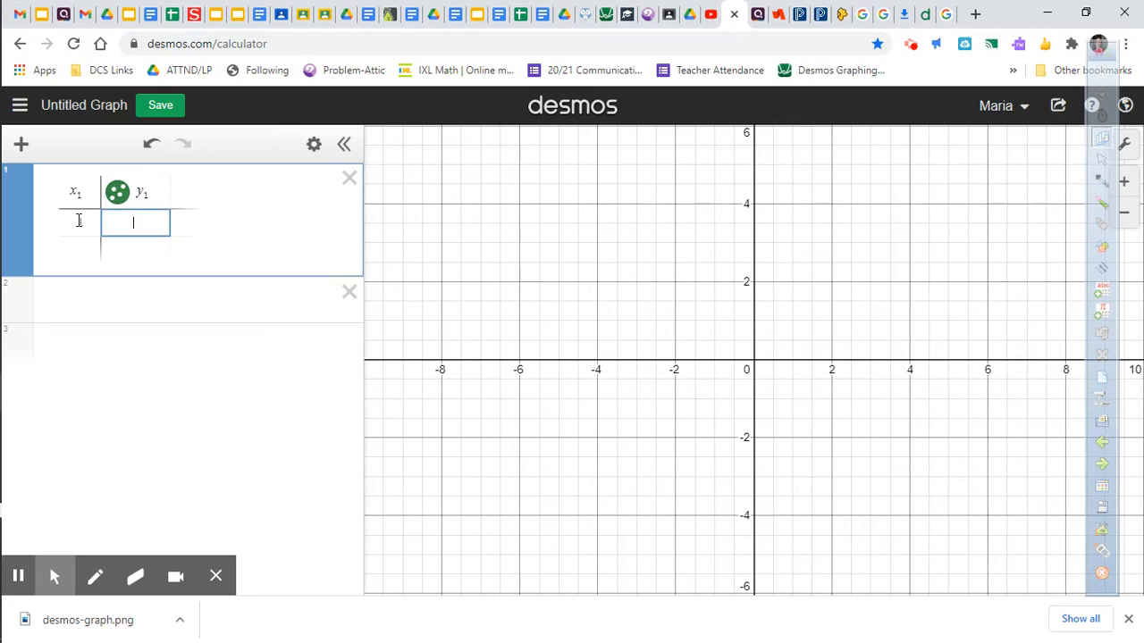
type("53")
left_click(84, 248)
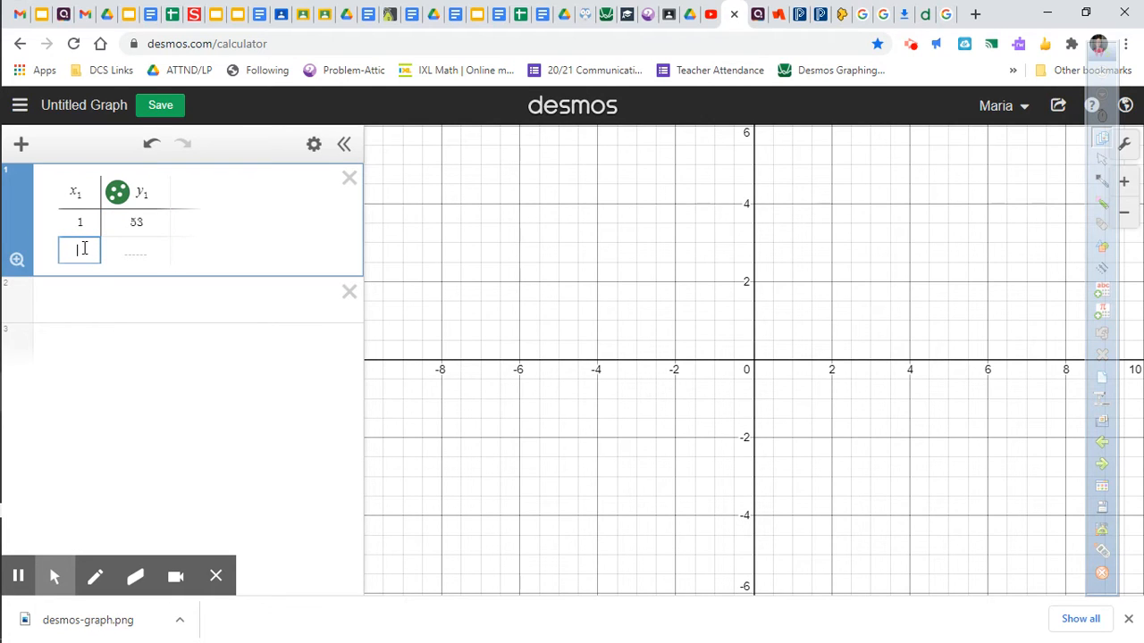
type("4")
key("Tab")
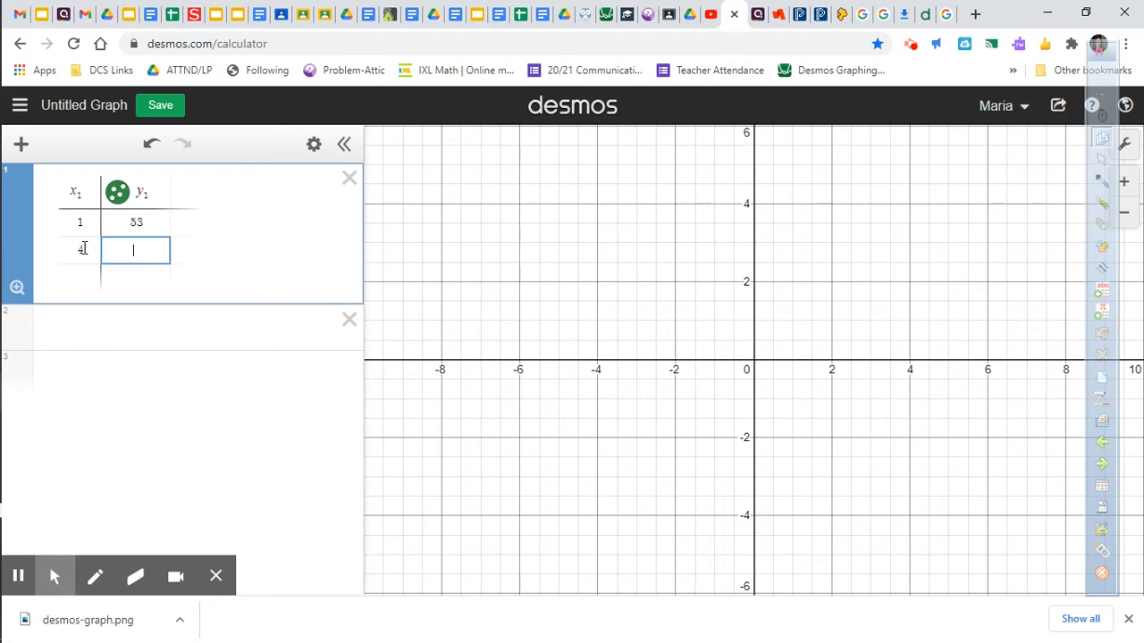
type("61")
key("Return")
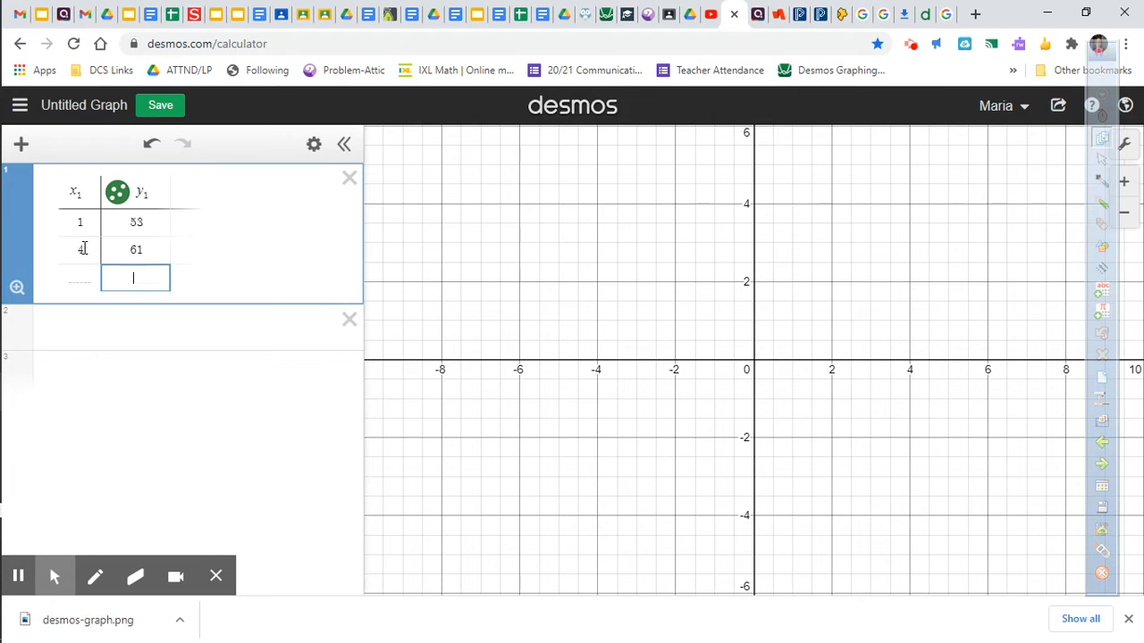
Step: Add the rows (10, 75) and (12, 85) to the table
left_click(85, 284)
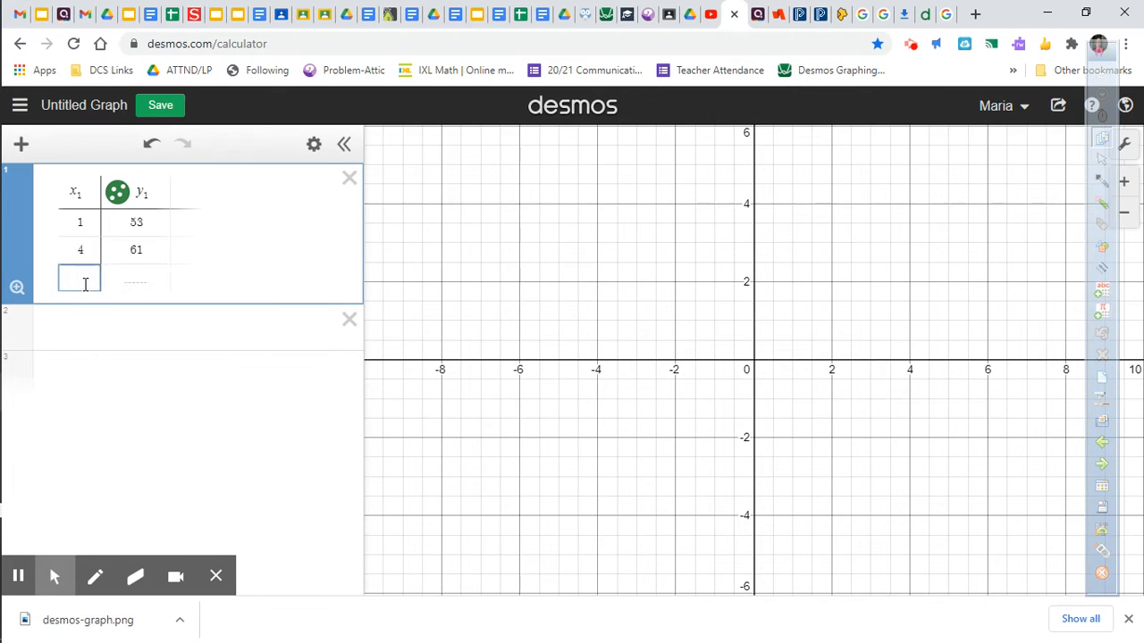
type("10")
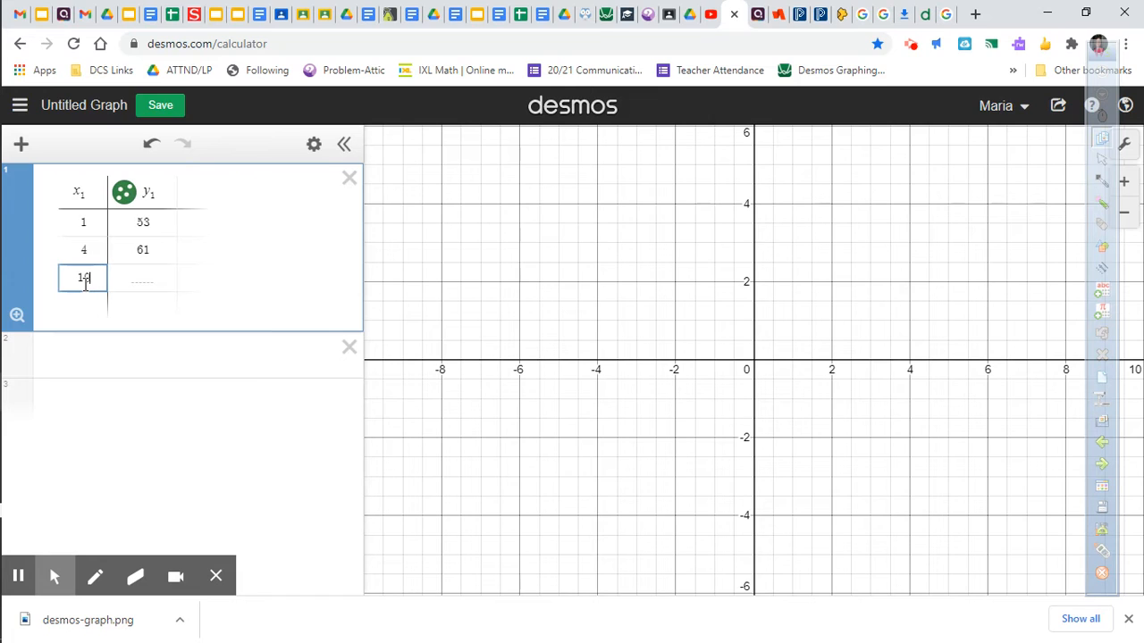
key("Tab")
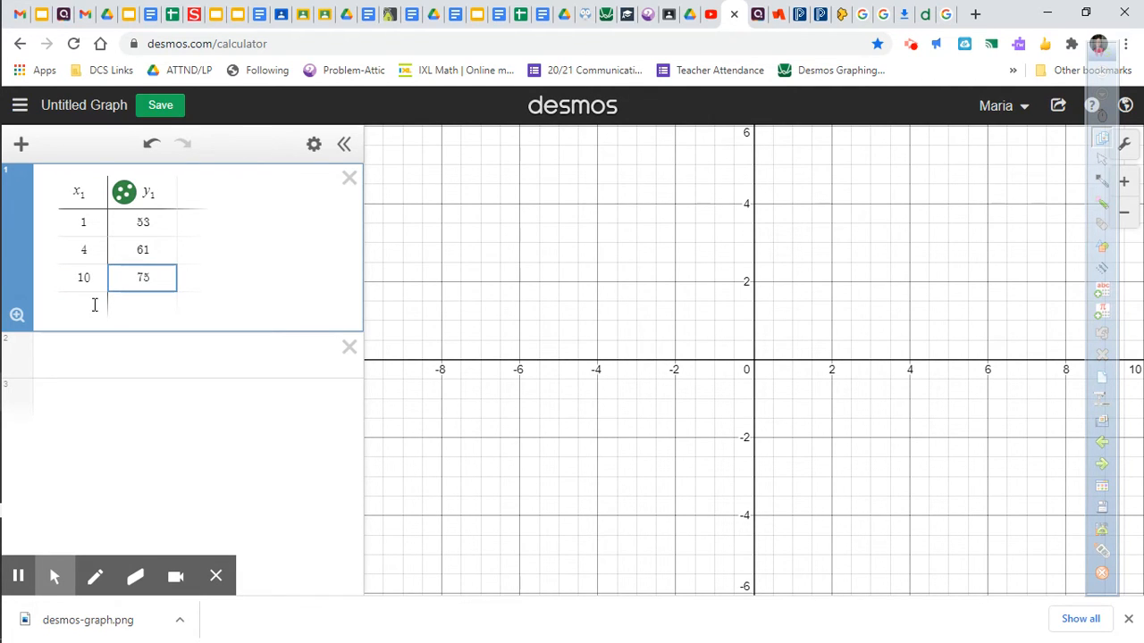
left_click(95, 301)
type("1")
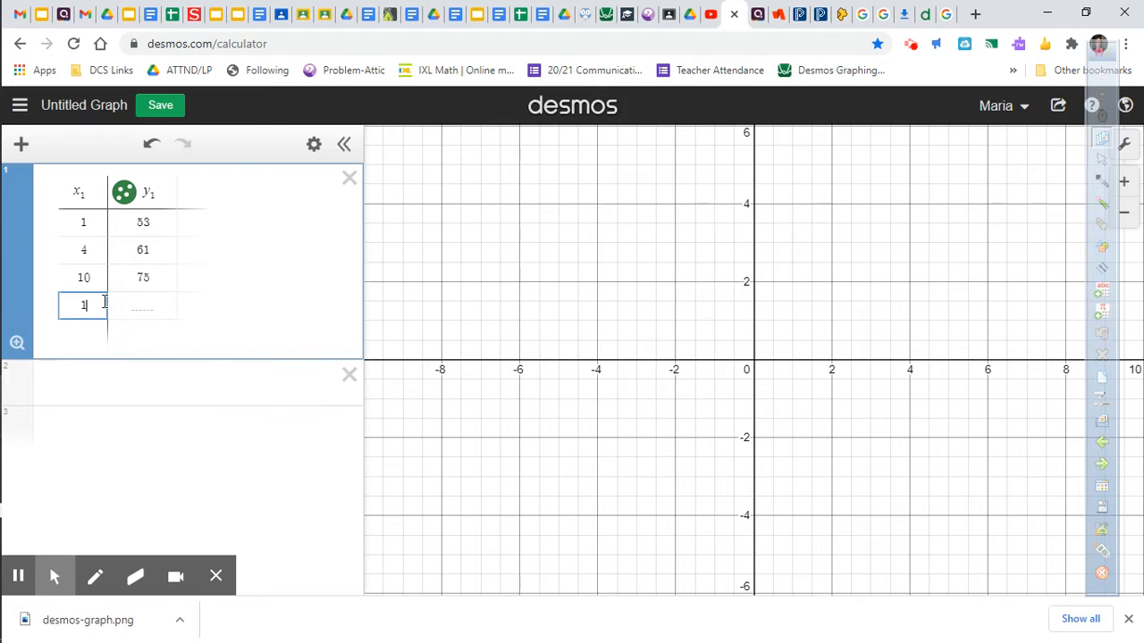
type("28")
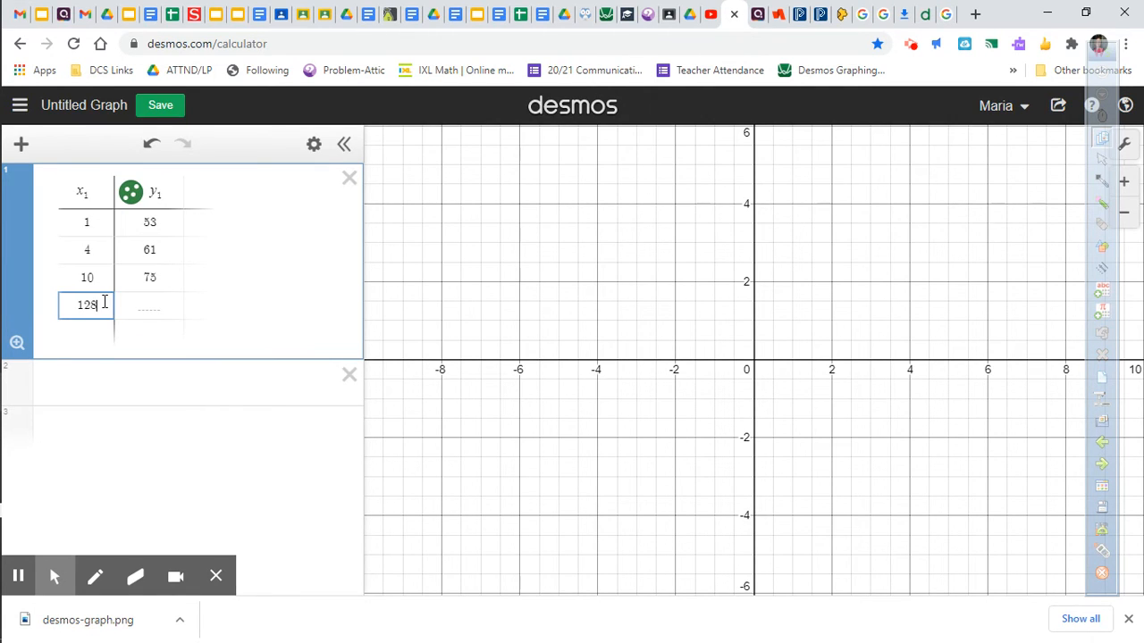
type("3")
key("BackSpace")
key("BackSpace")
key("Tab")
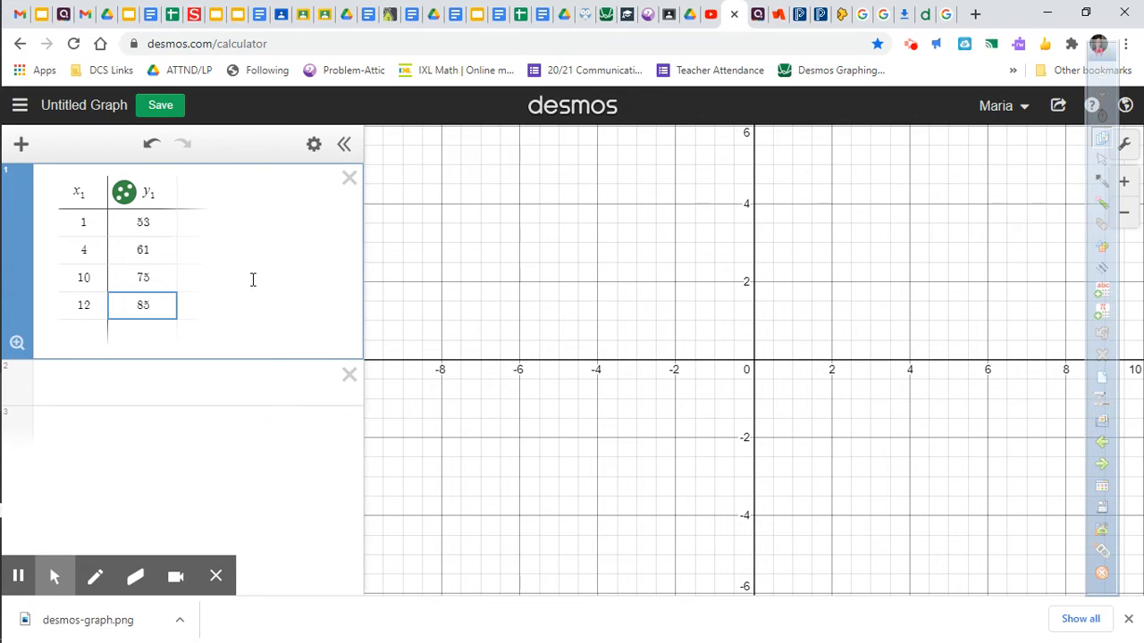
Step: Enter the linear regression y1 ~ mx1 + b in a new expression line
left_click(672, 304)
scroll(672, 305, "down", 5)
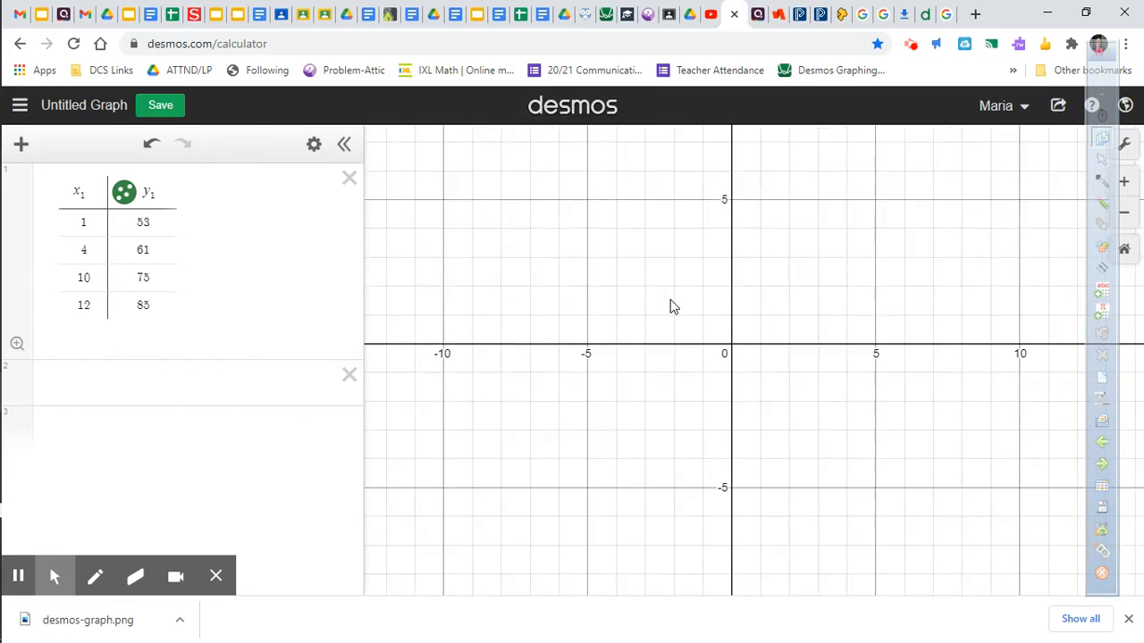
scroll(672, 305, "down", 10)
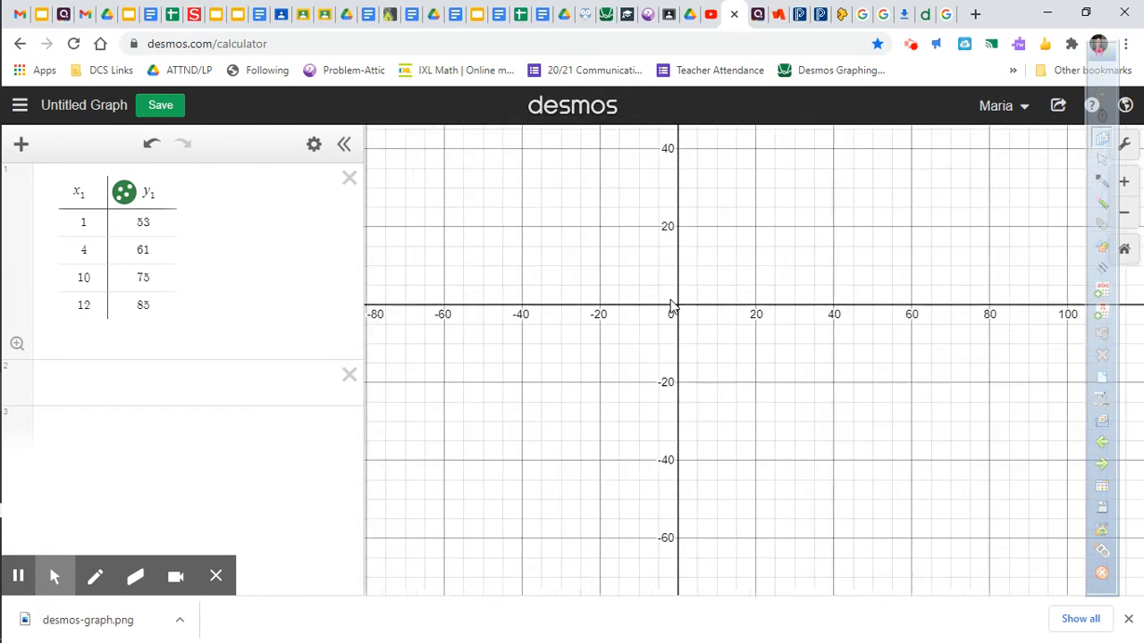
left_click_drag(753, 256, 661, 459)
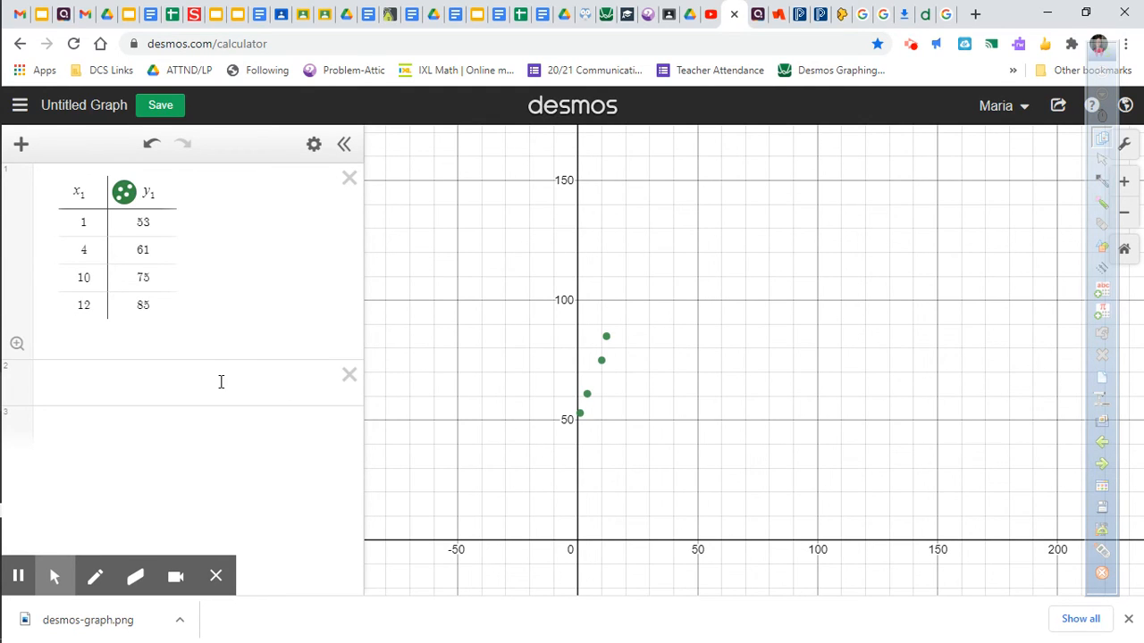
left_click(128, 385)
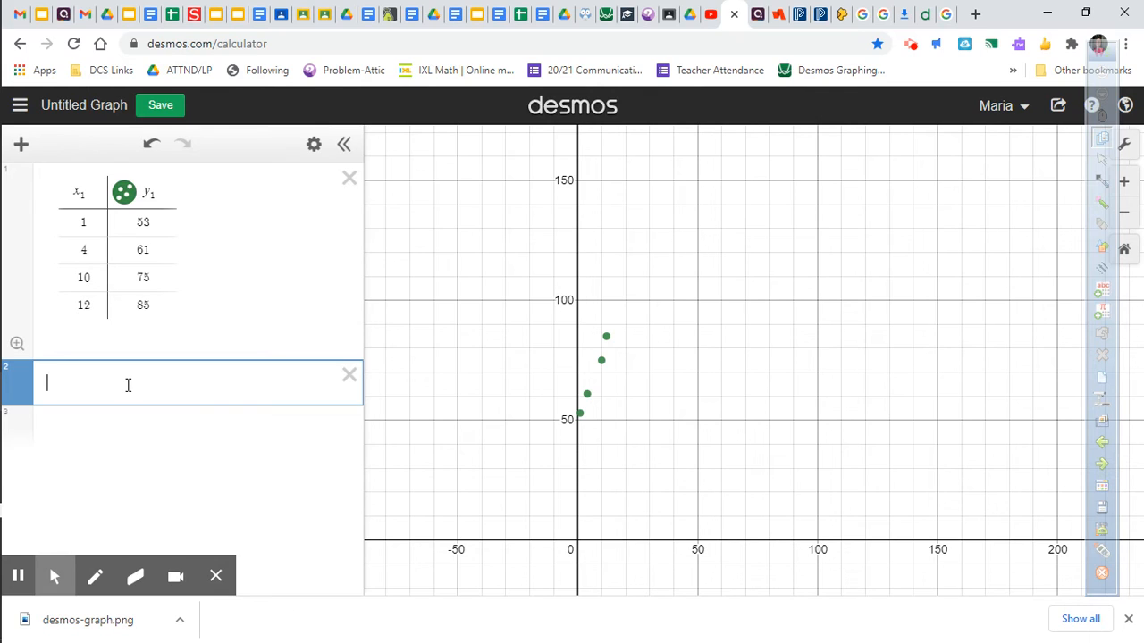
type("1")
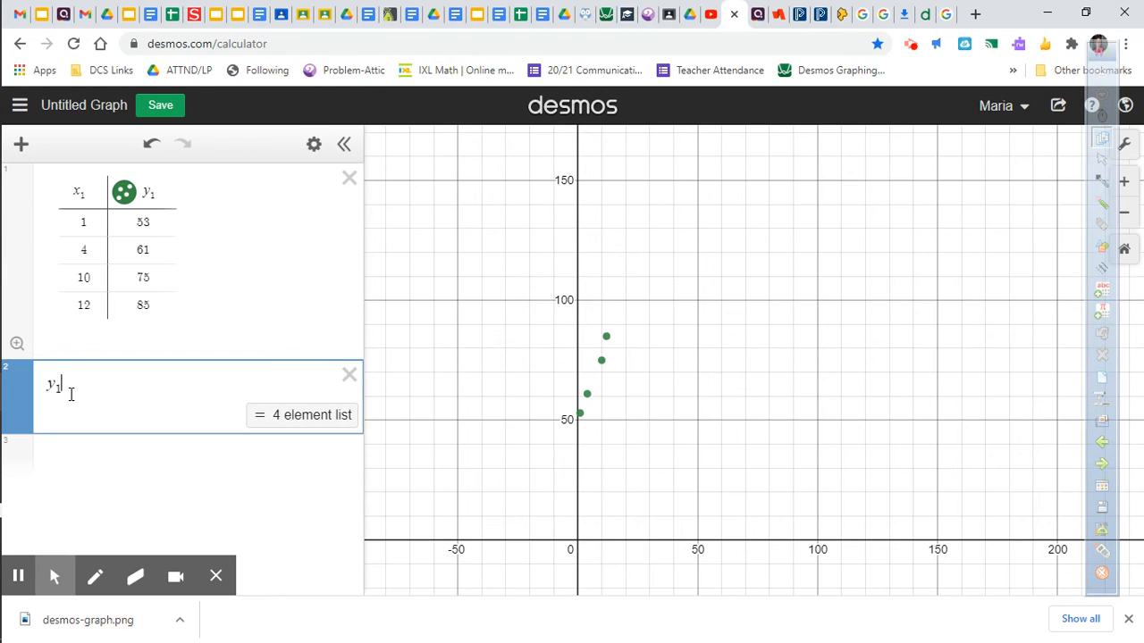
type("~ ")
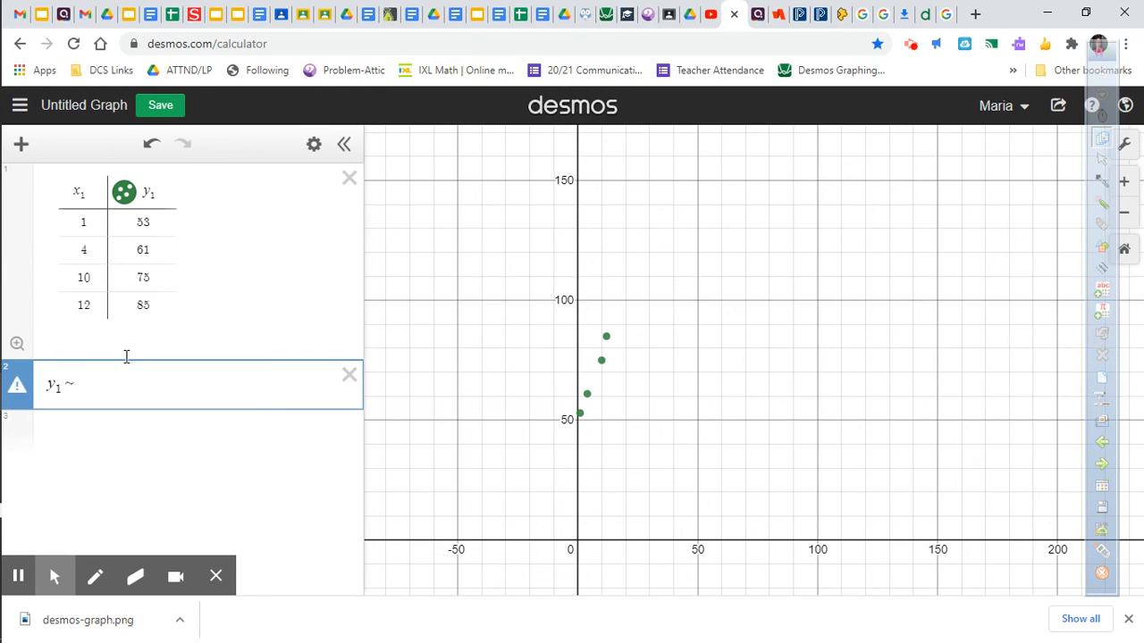
type("mx1 ")
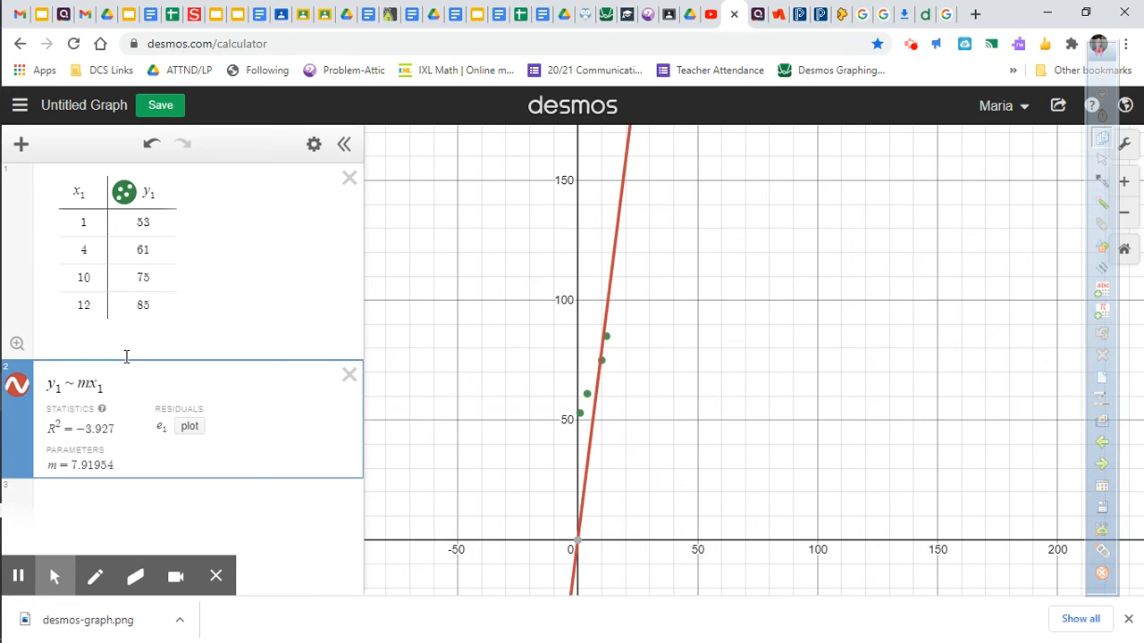
type("+ b")
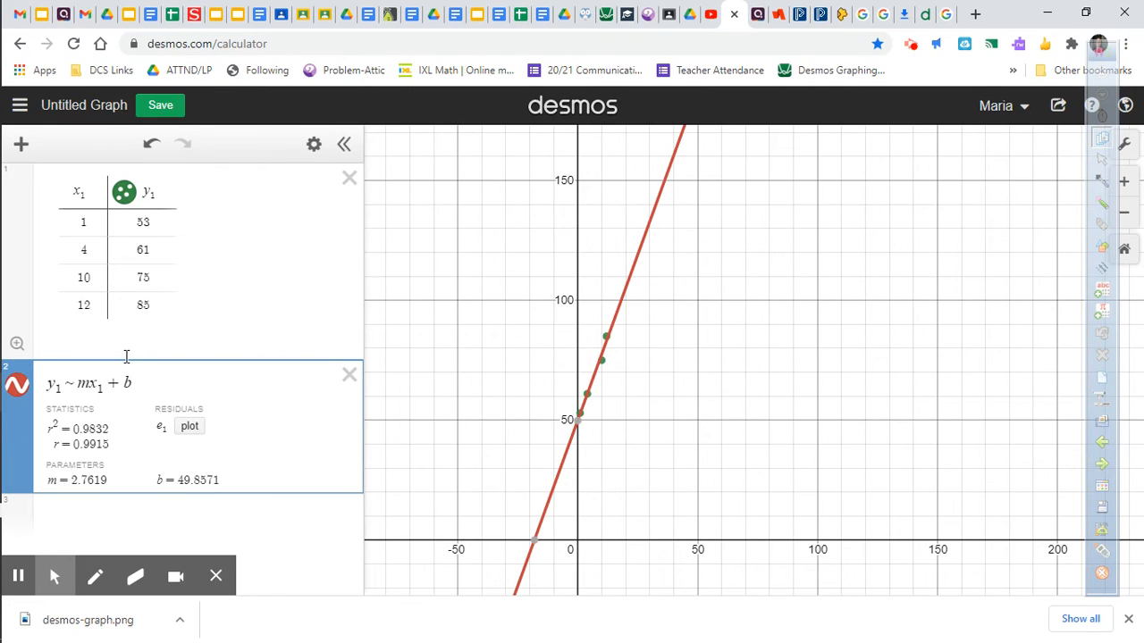
Step: Switch to annotation mode and circle the m and b parameter values in black
left_click(1106, 183)
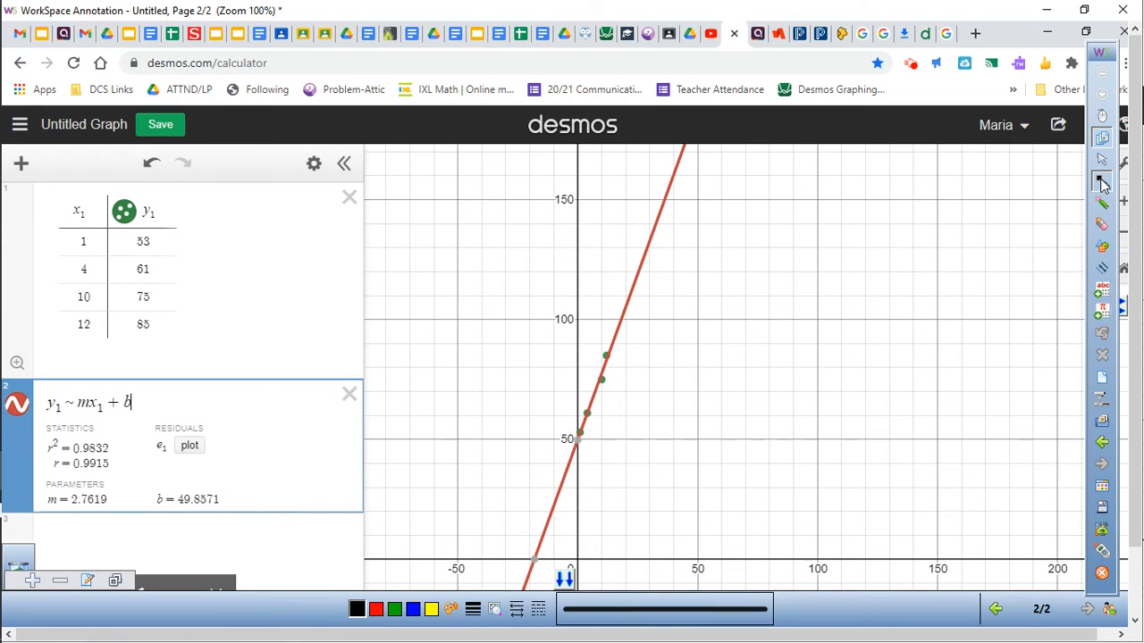
left_click(409, 306)
mouse_move(121, 480)
left_mouse_down()
mouse_move(53, 474)
mouse_move(86, 529)
mouse_move(116, 481)
left_mouse_up()
mouse_move(190, 483)
left_mouse_down()
mouse_move(166, 494)
mouse_move(214, 529)
mouse_move(213, 479)
mouse_move(189, 478)
left_mouse_up()
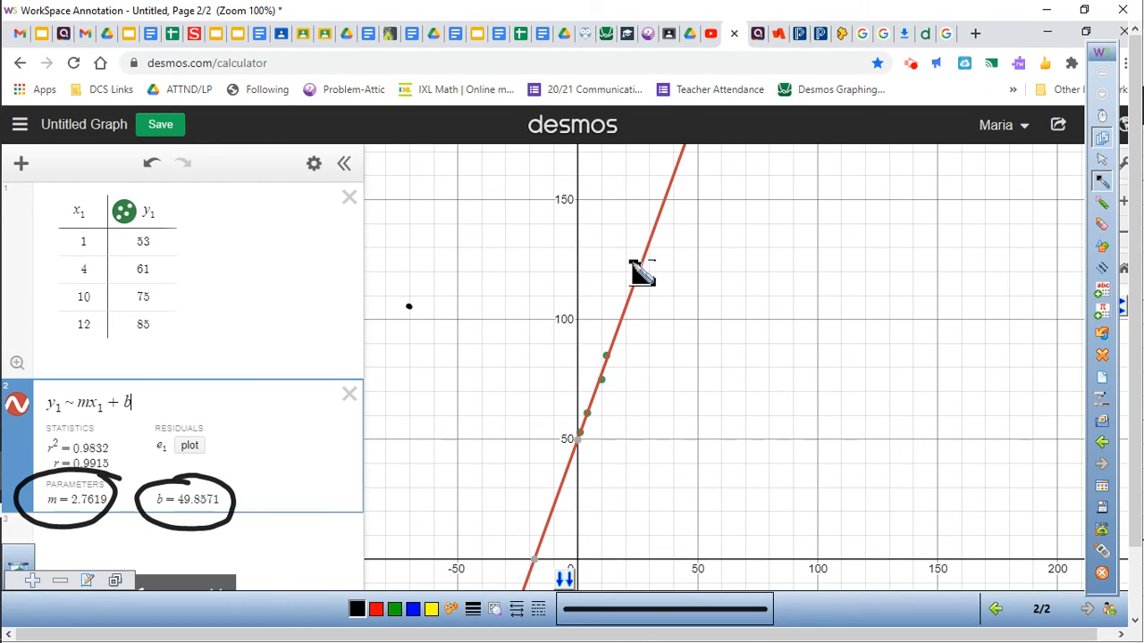
Step: Write the equation y = 2.7619x + 49.8571 on the graph and underline both coefficients
mouse_move(670, 295)
left_mouse_down()
mouse_move(685, 335)
mouse_move(712, 298)
mouse_move(744, 315)
mouse_move(775, 287)
mouse_move(771, 311)
left_mouse_up()
left_click(752, 309)
mouse_move(792, 287)
left_mouse_down()
mouse_move(789, 301)
mouse_move(854, 315)
mouse_move(840, 320)
mouse_move(998, 307)
mouse_move(1001, 293)
left_mouse_up()
left_click_drag(1009, 286, 1038, 310)
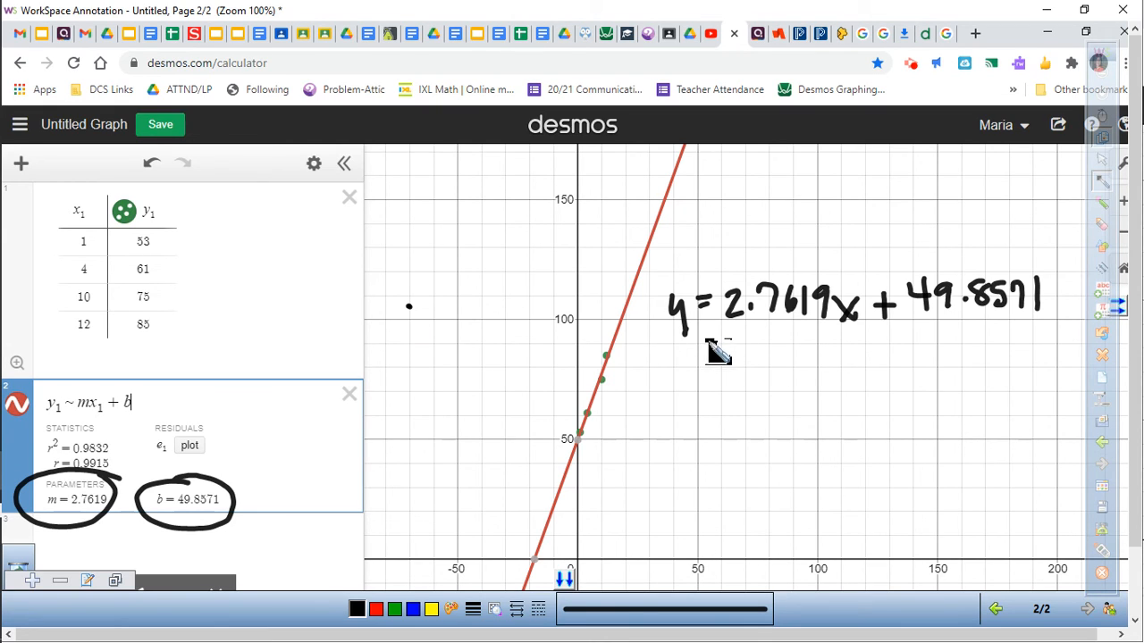
left_click_drag(720, 329, 821, 327)
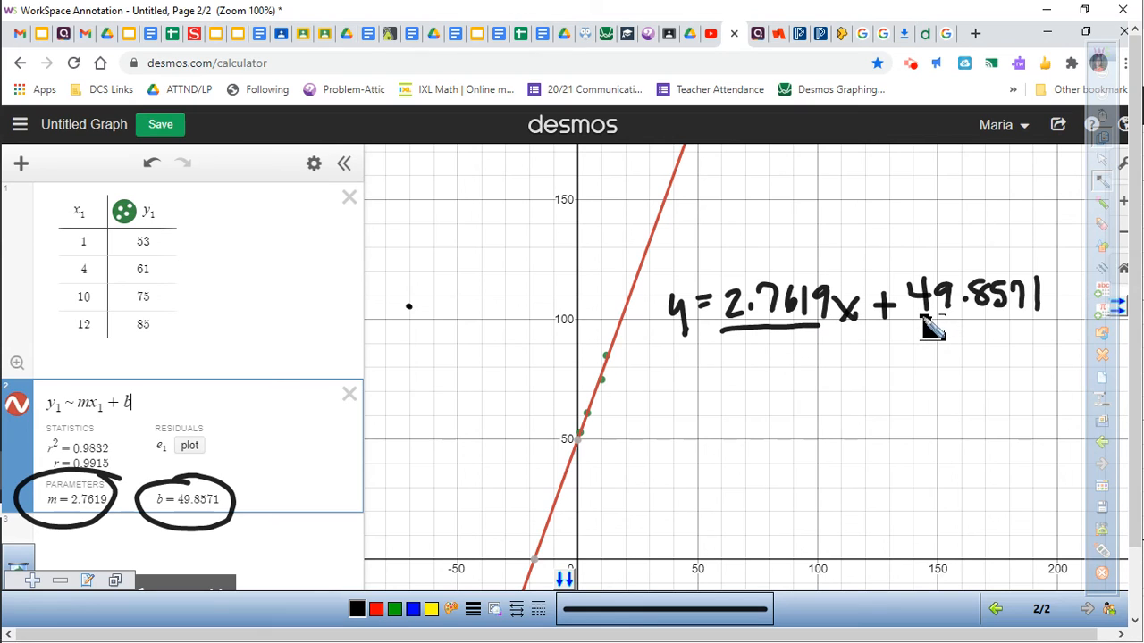
left_click_drag(923, 329, 1041, 327)
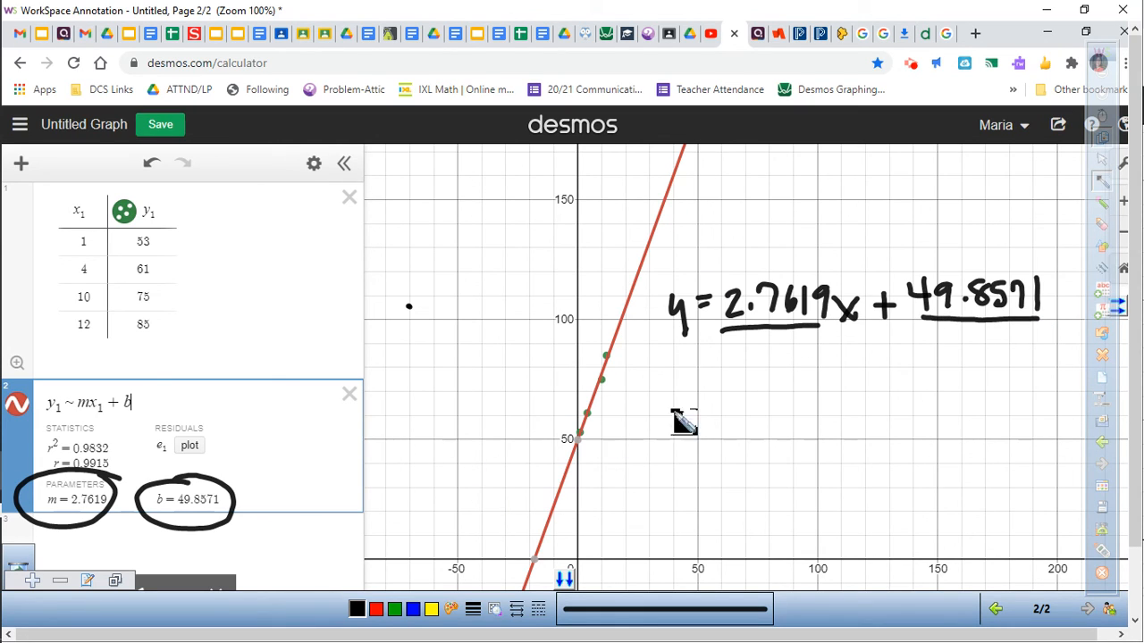
Step: Erase the circles around the m and b parameter values
left_click(1102, 224)
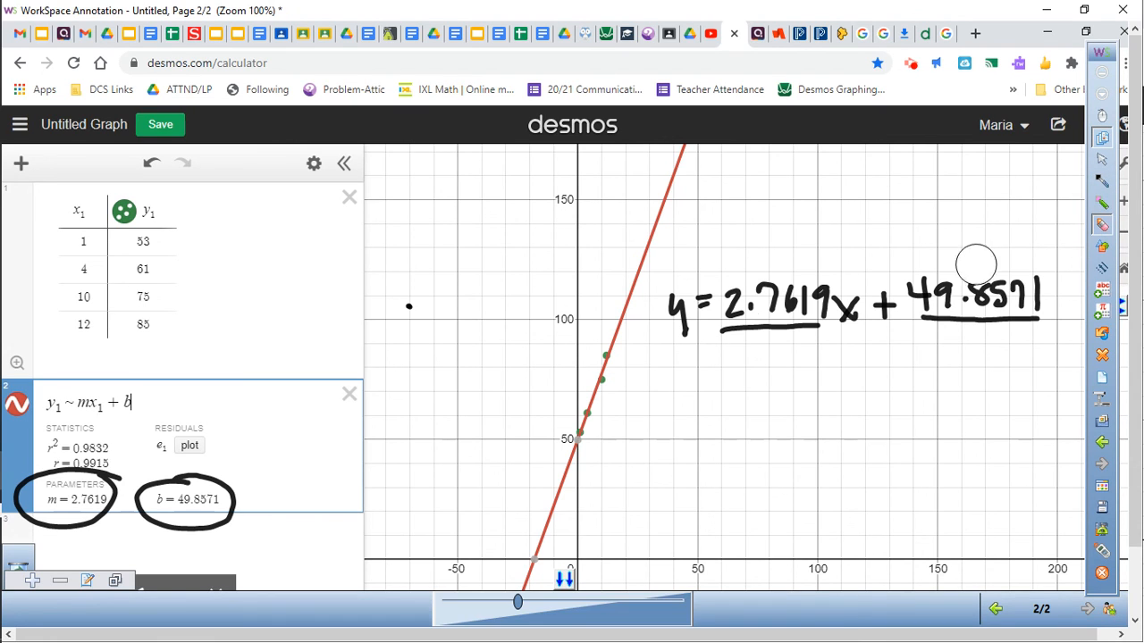
mouse_move(75, 453)
left_mouse_down()
mouse_move(69, 462)
mouse_move(167, 455)
mouse_move(230, 498)
left_mouse_up()
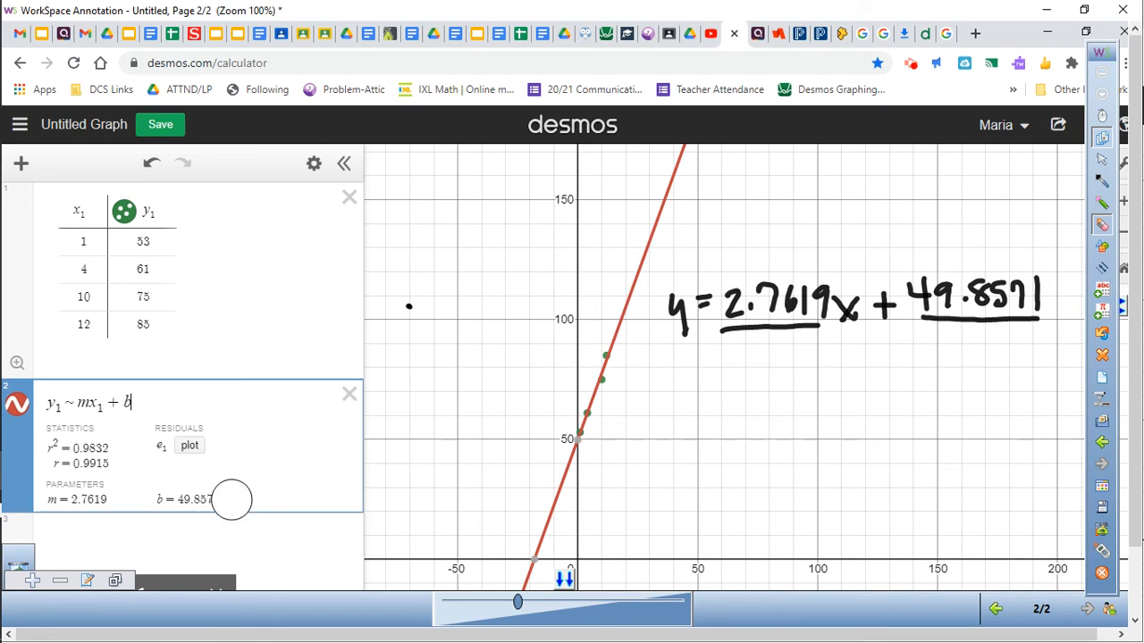
Step: Circle the r² statistic, write 0.9832 beside it with a connecting line, then exit annotation mode
left_click(1102, 181)
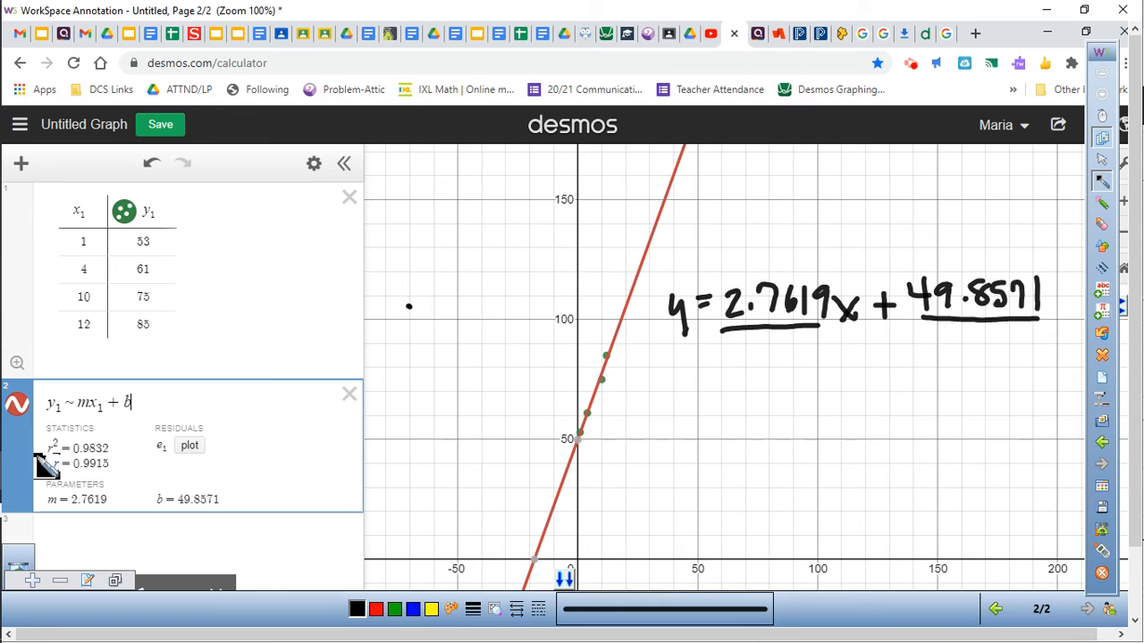
mouse_move(87, 427)
left_mouse_down()
mouse_move(34, 440)
mouse_move(33, 469)
mouse_move(69, 485)
mouse_move(130, 478)
mouse_move(121, 457)
mouse_move(82, 436)
mouse_move(115, 449)
mouse_move(226, 366)
mouse_move(296, 352)
mouse_move(334, 363)
left_mouse_up()
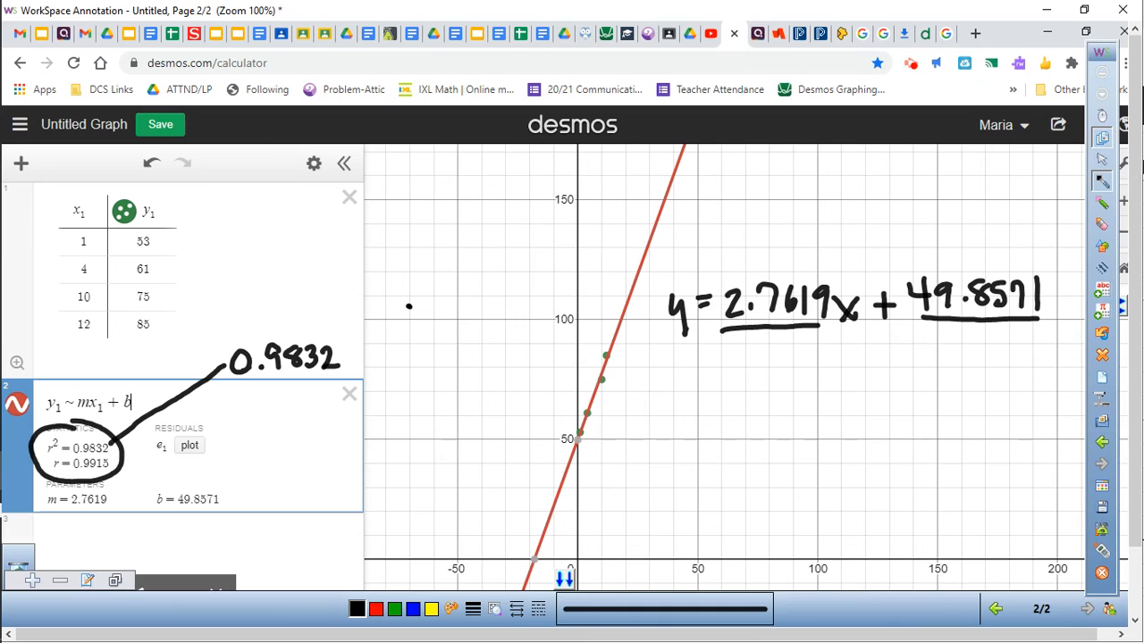
left_click(1101, 135)
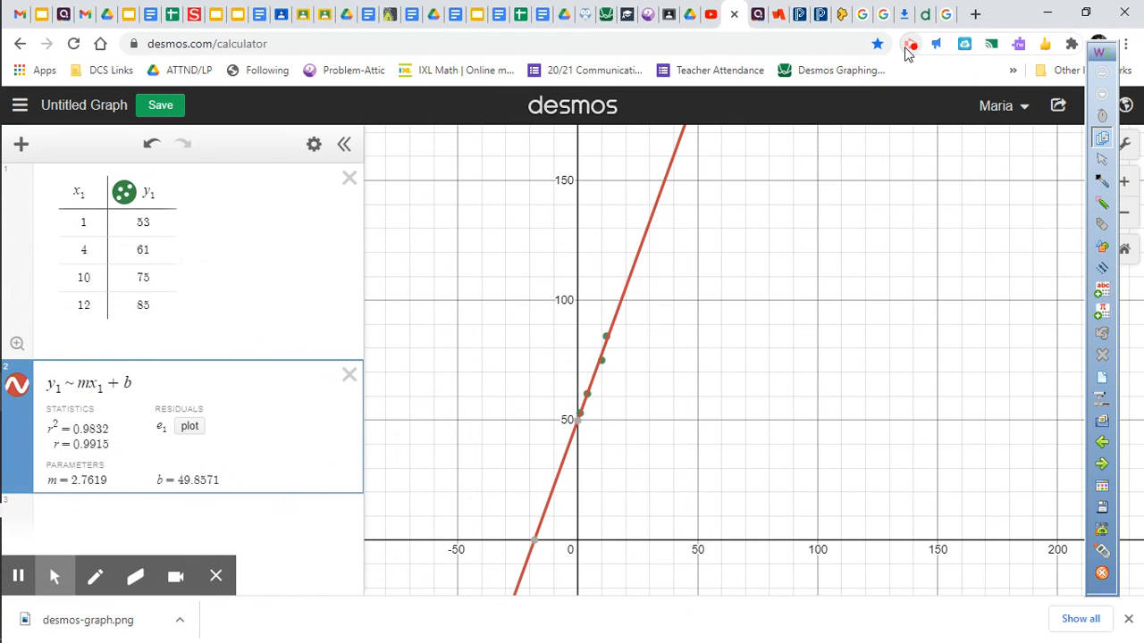